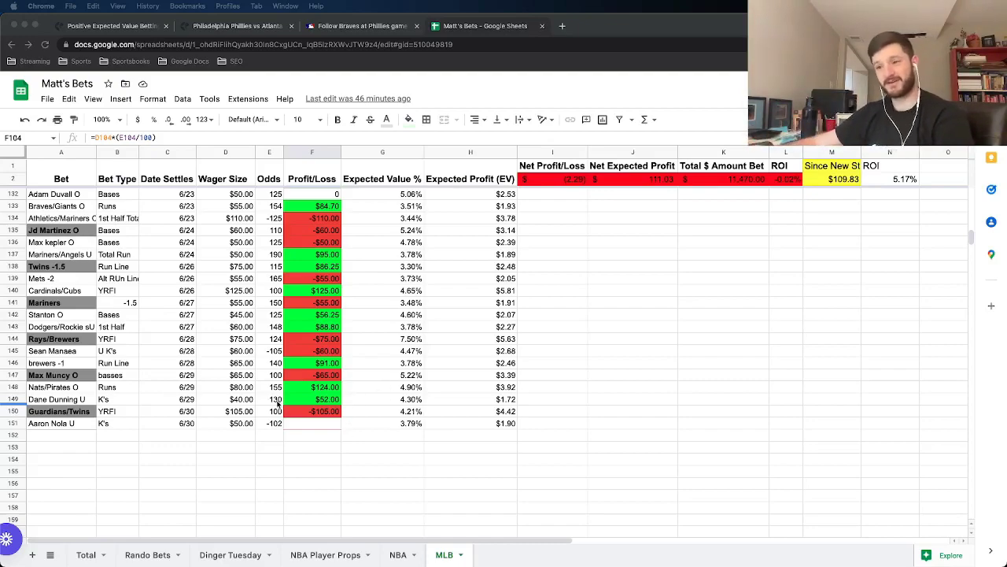
- Check the profit/loss formulas in cells F144 and F150
left_click(320, 413)
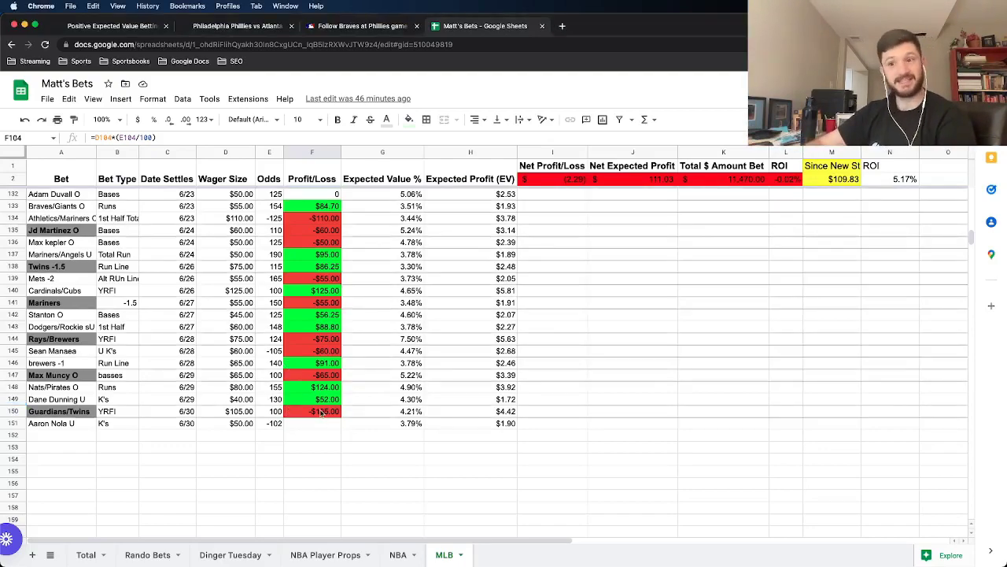
left_click(318, 339)
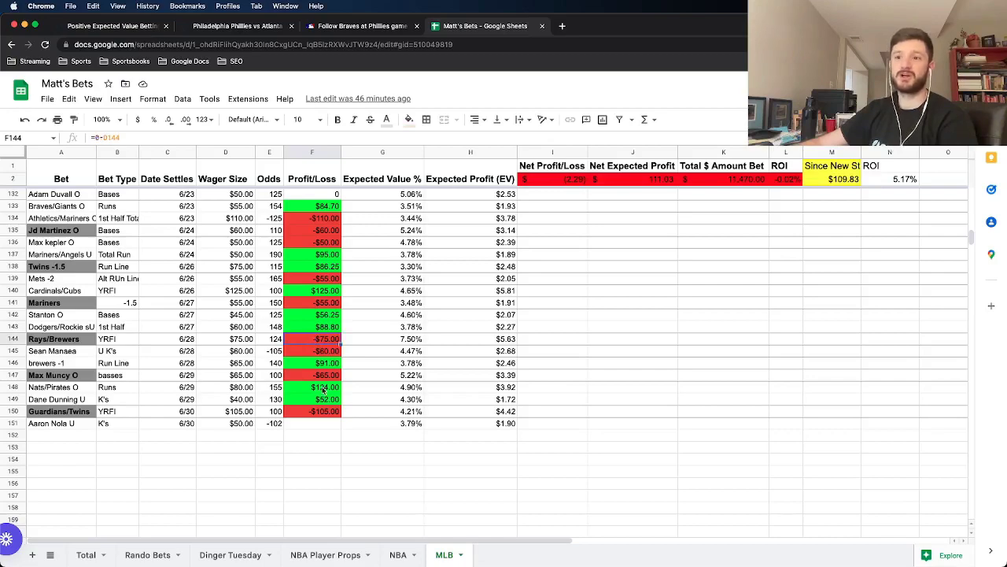
left_click(324, 411)
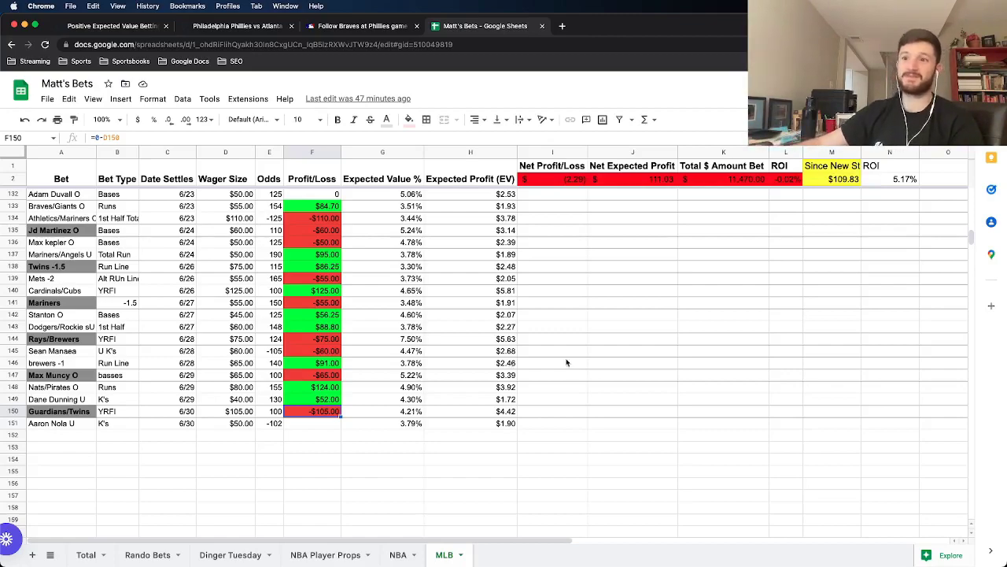
left_click(337, 339)
left_click(328, 411)
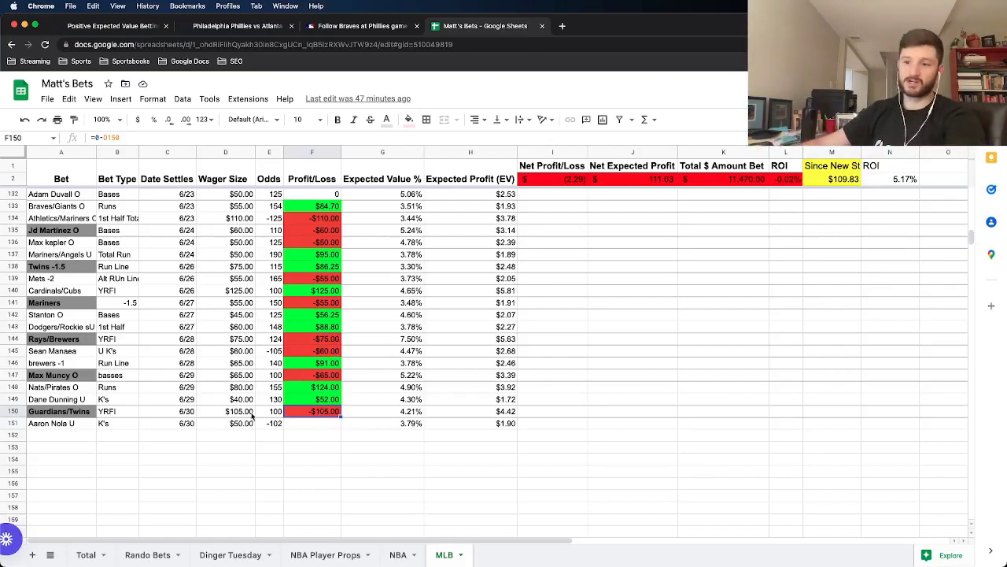
- Inspect the latest Aaron Nola U bet, the since-new-start sum, and the J2 and M2 total formulas
left_click(77, 425)
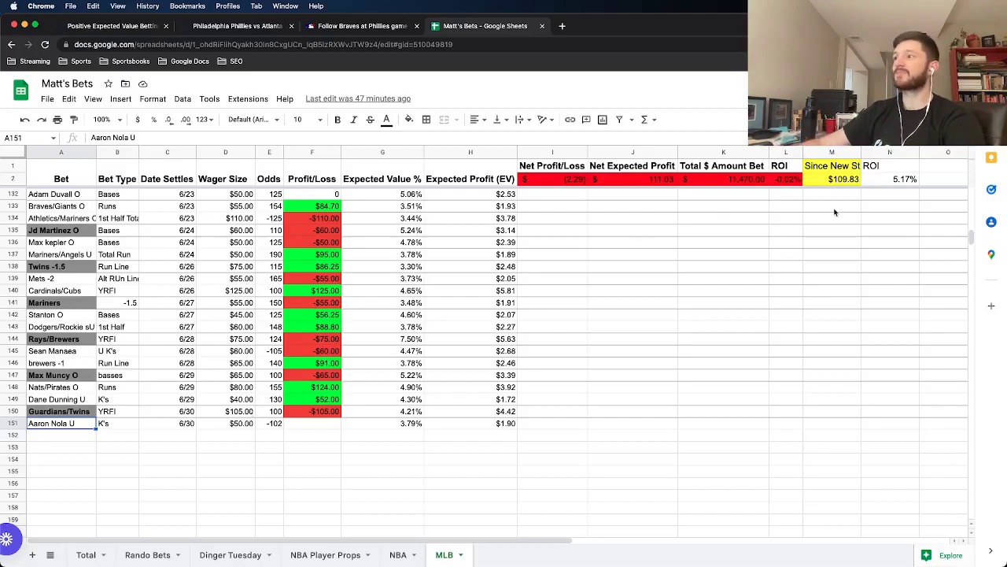
left_click_drag(840, 179, 897, 179)
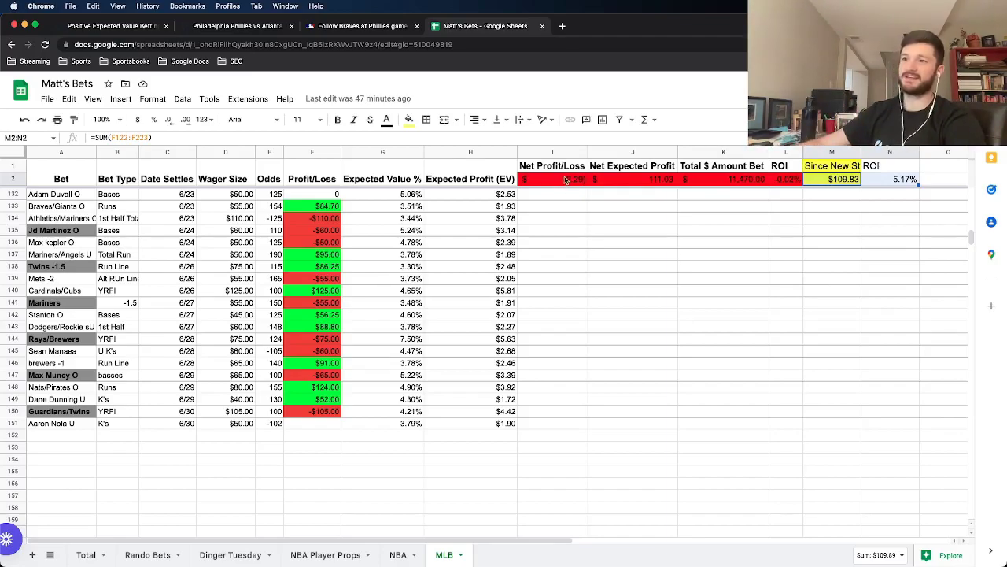
left_click(335, 412)
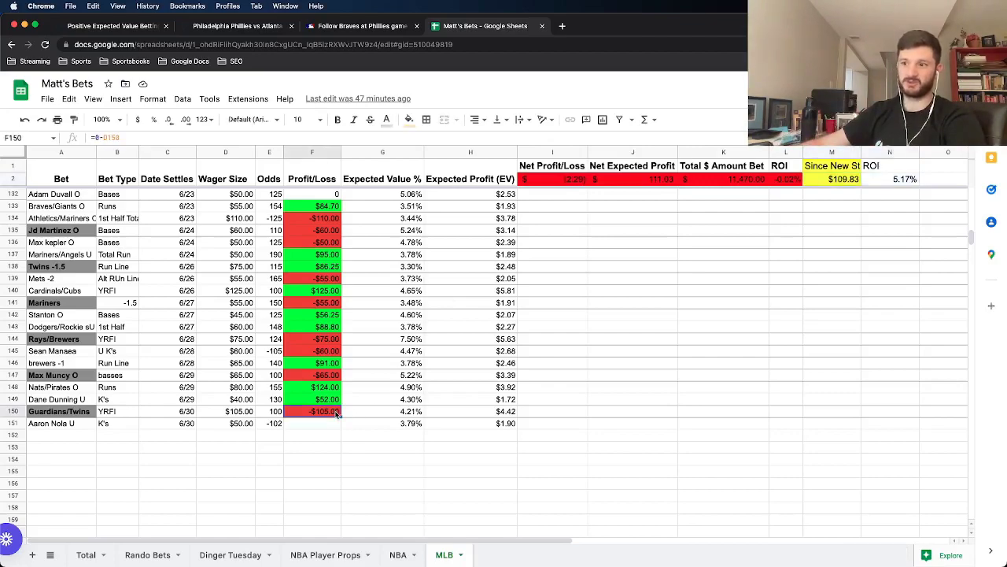
left_click(651, 180)
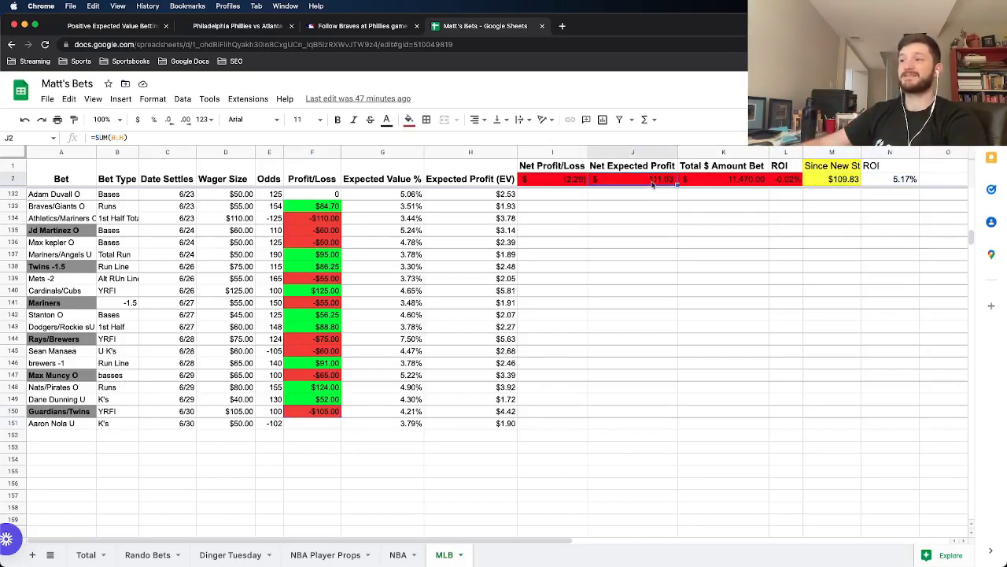
left_click(828, 181)
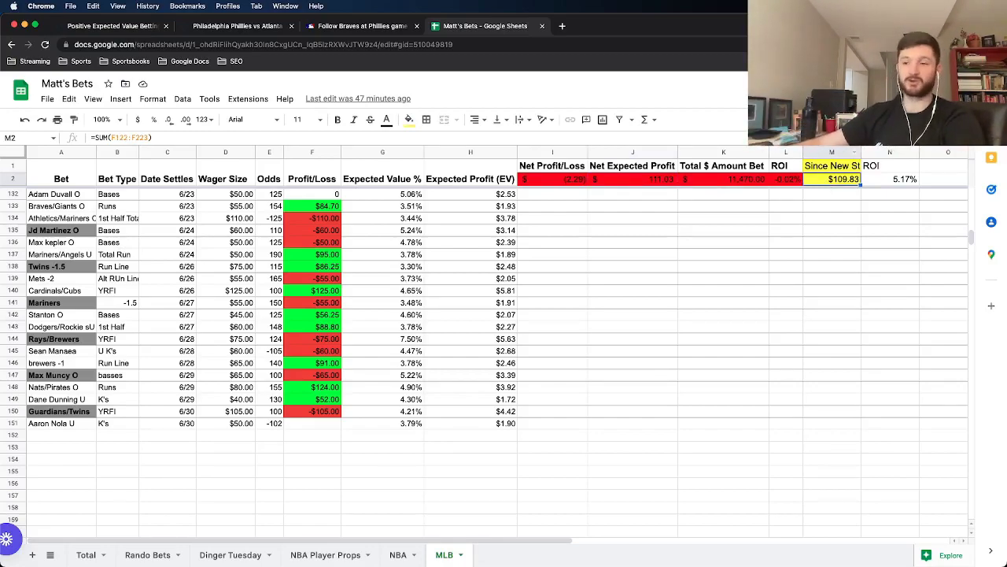
left_click(141, 30)
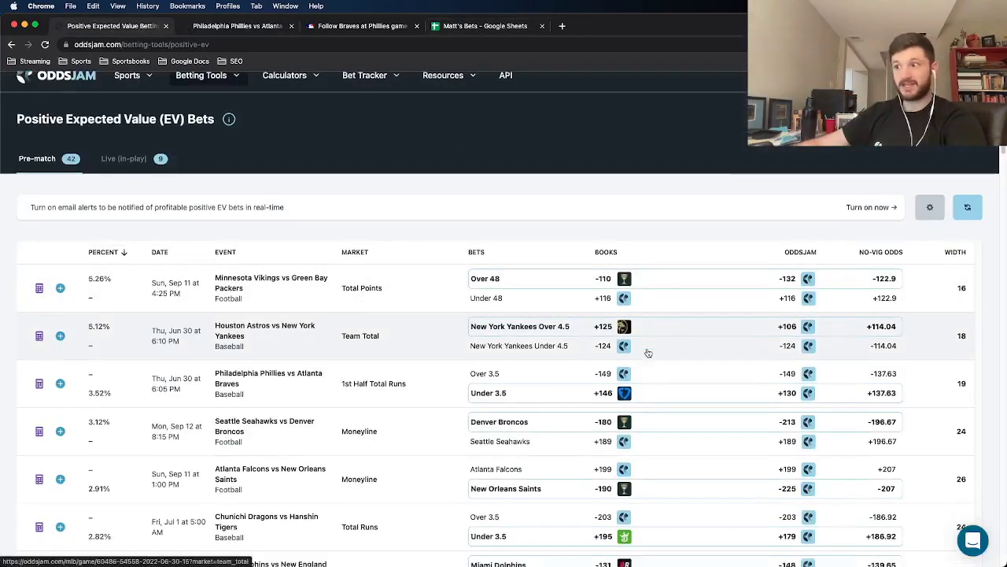
scroll(645, 354, "down", 1)
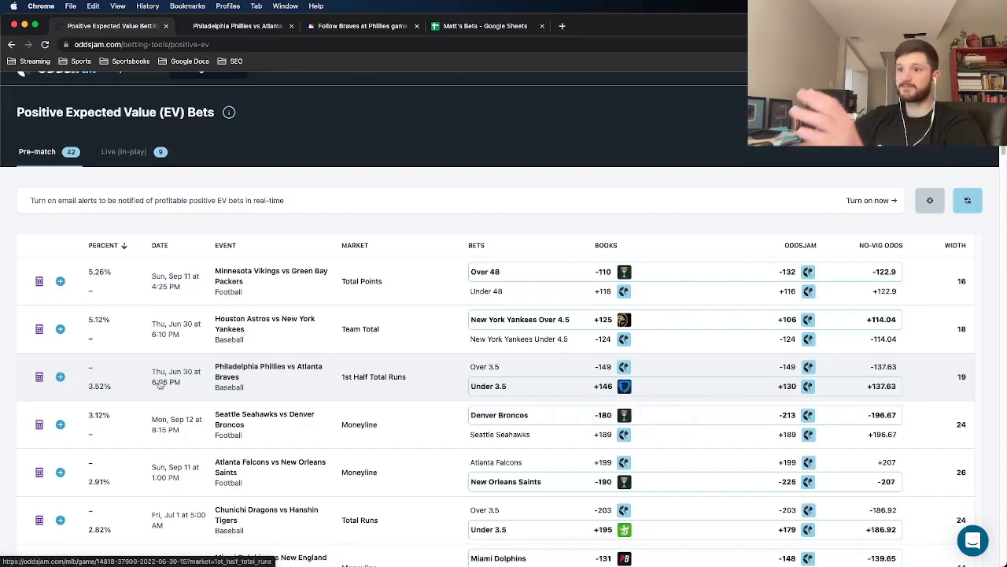
- Enter 3.52% in G152 of Matt's Bets as the new bet's expected value
left_click(465, 28)
left_click(386, 438)
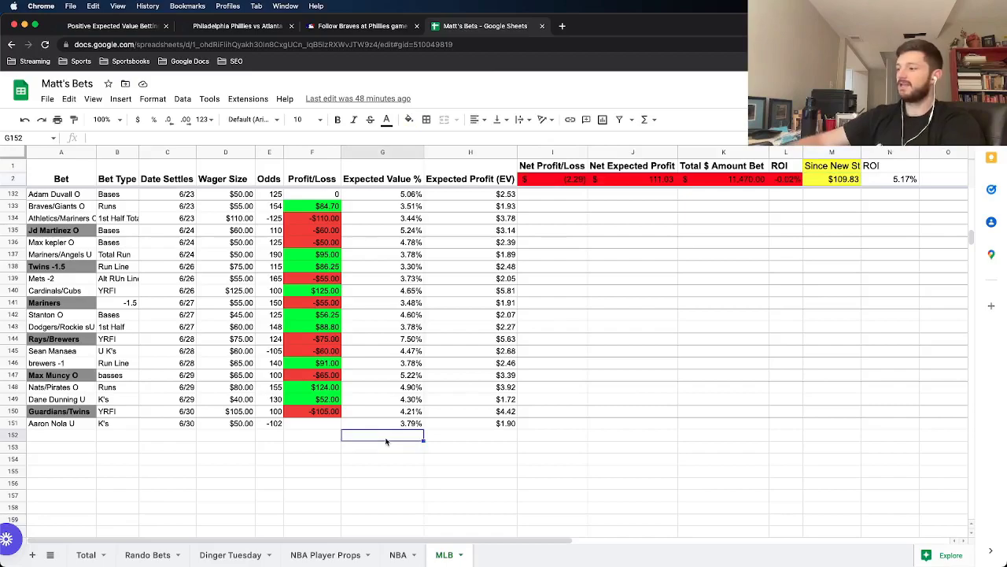
type("3.52%")
key("Return")
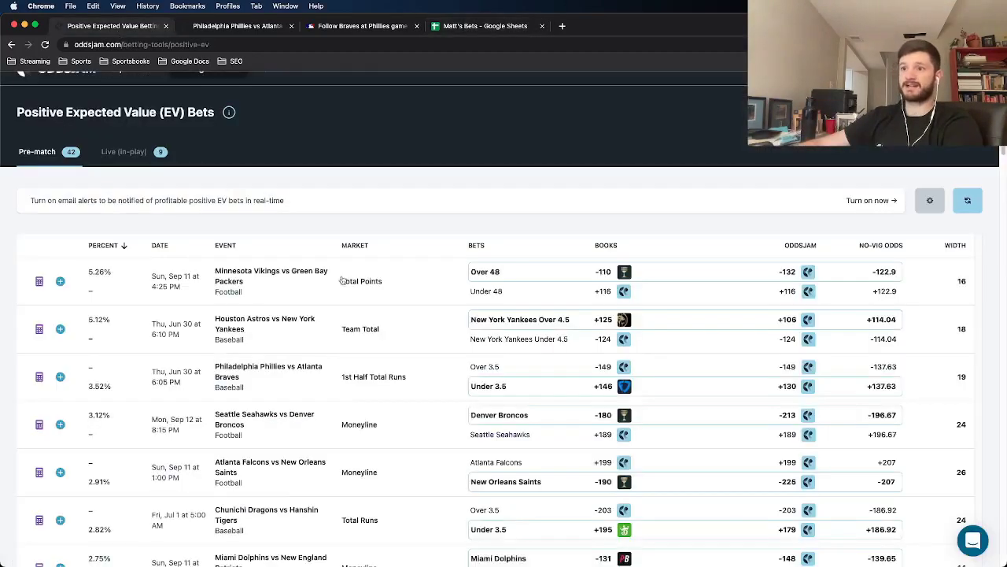
left_click(110, 26)
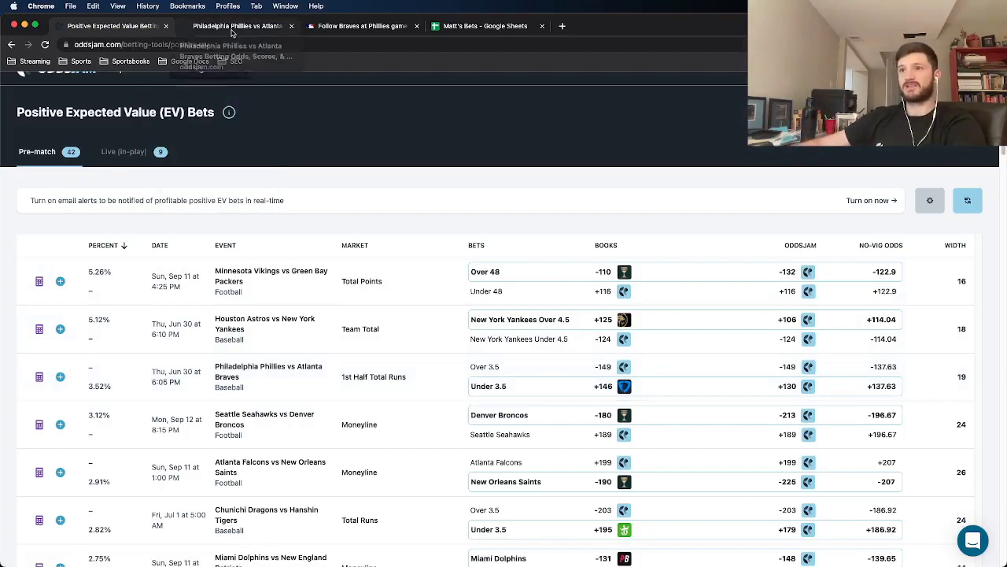
- Open the Phillies vs Braves game in a new tab and scroll to its first-half total runs odds
right_click(290, 377)
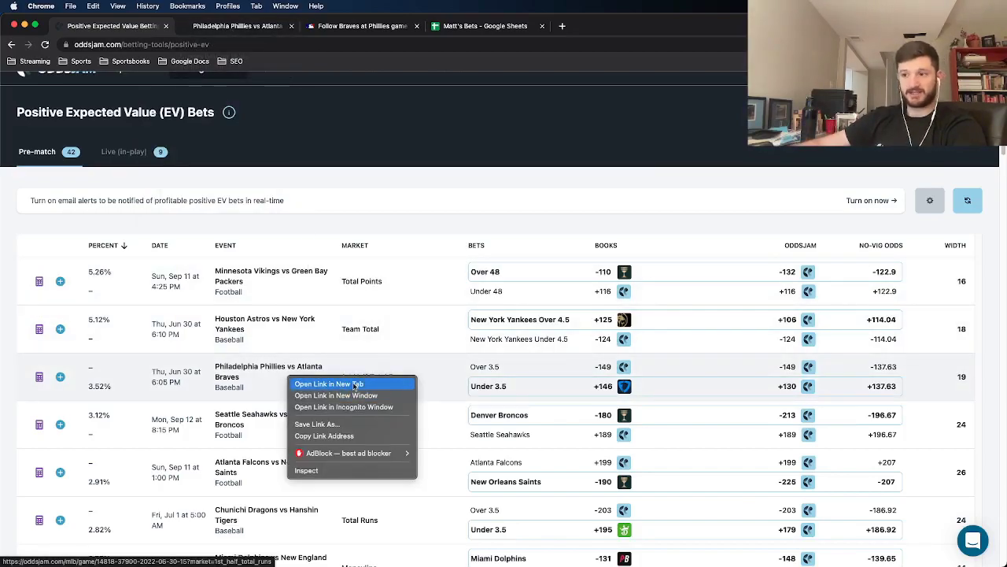
key("Escape")
left_click(360, 371)
scroll(367, 331, "down", 5)
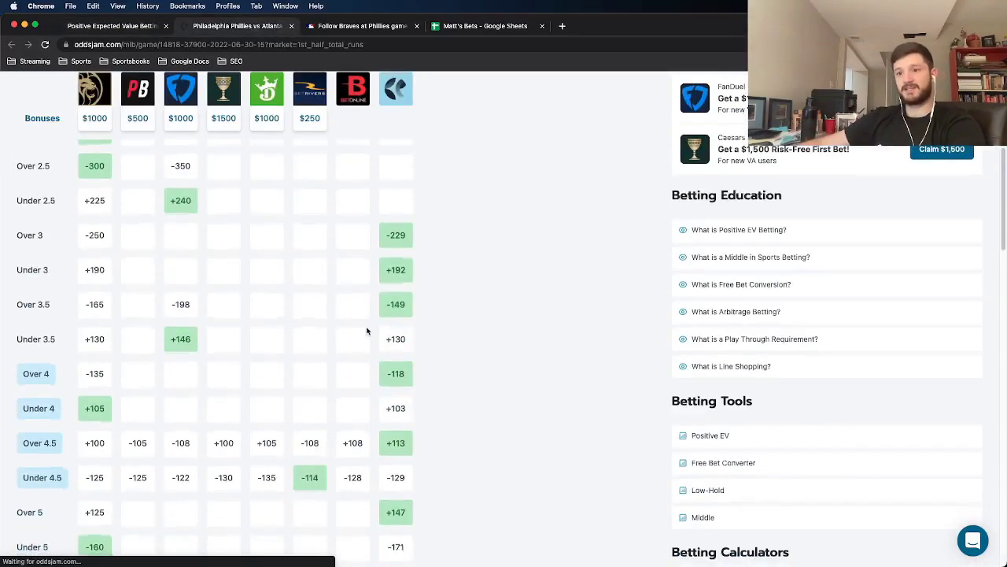
scroll(367, 330, "down", 1)
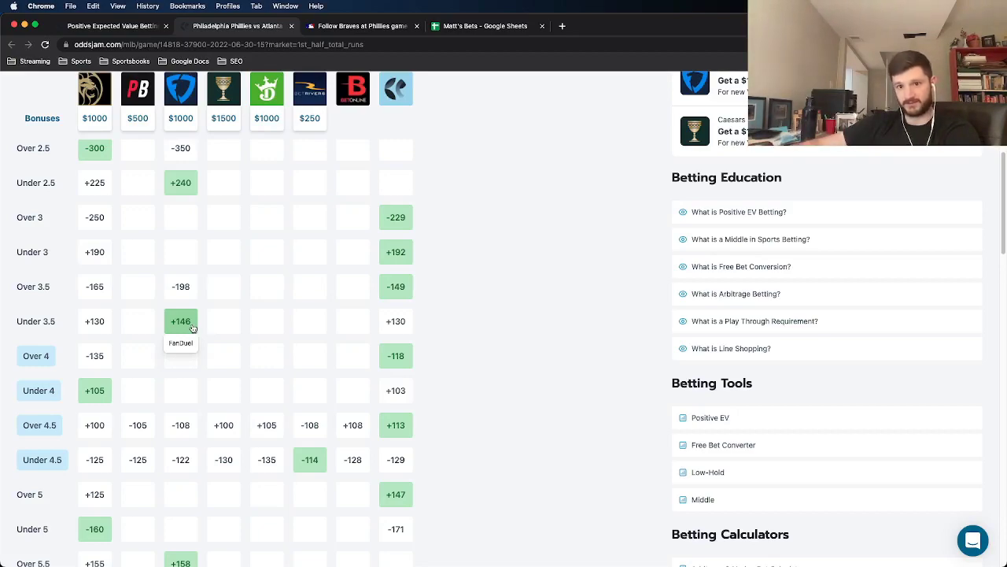
- Switch to the MLB.com Braves @ Phillies Gameday preview for June 30, 2022
left_click(388, 27)
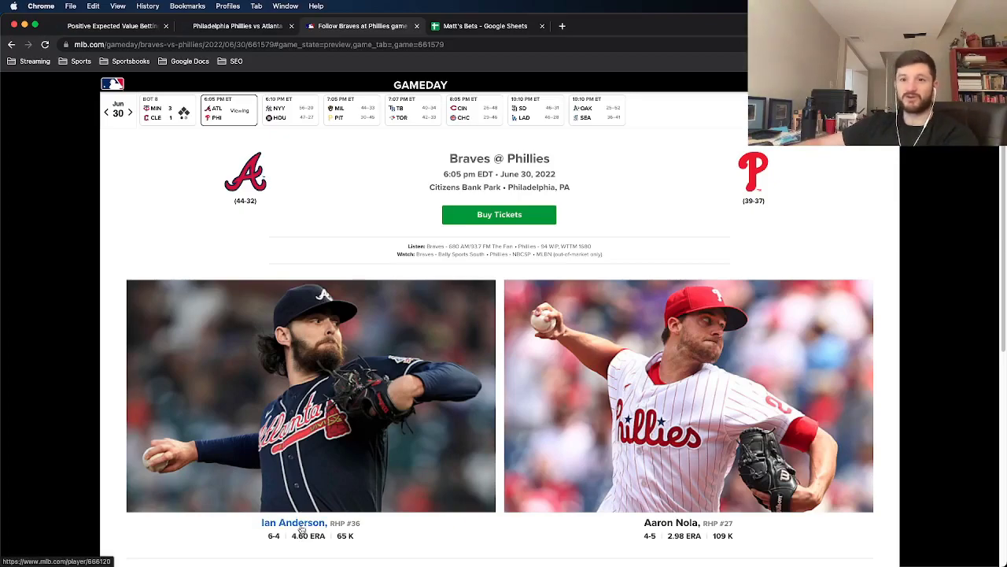
- Search Google for 'phillies schedule' in a new tab and expand the full games schedule
left_click(562, 26)
type("sche")
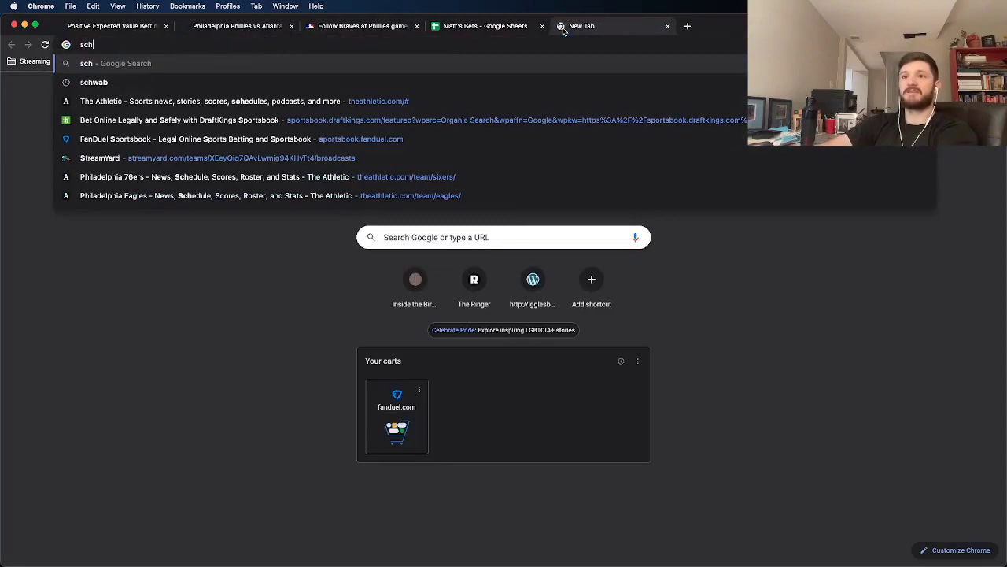
key("BackSpace")
key("BackSpace")
key("BackSpace")
key("BackSpace")
type("phill")
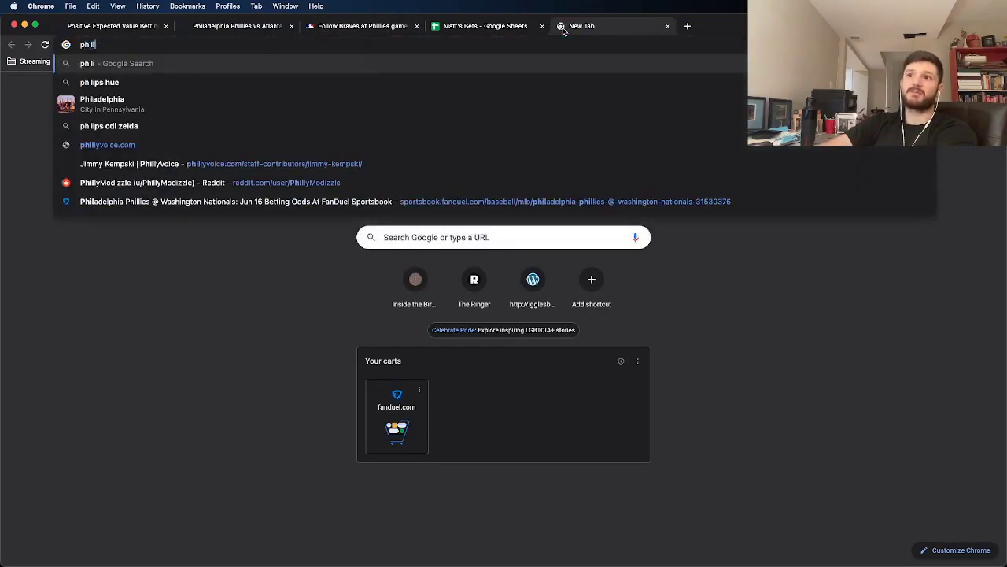
type("ies sc")
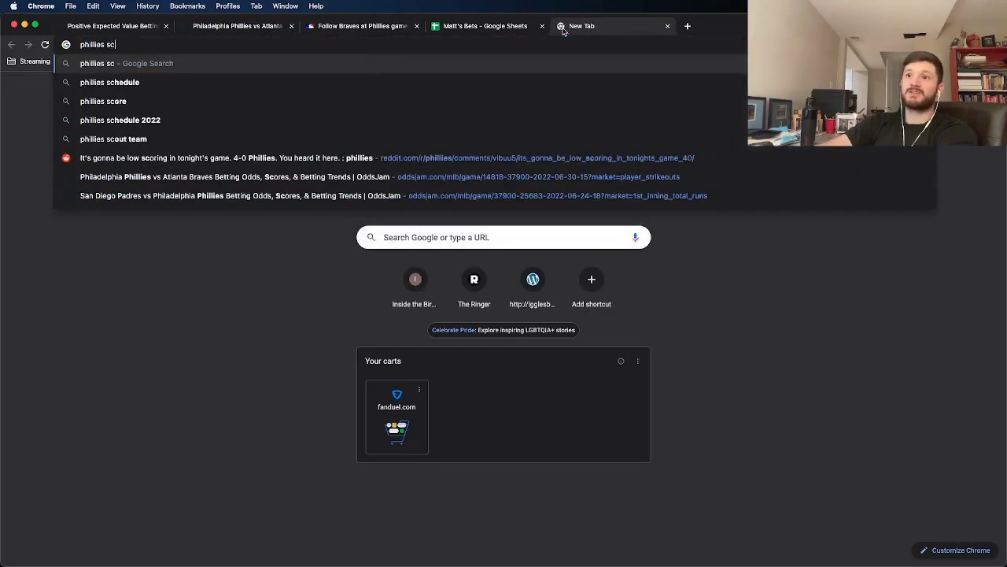
type("hedu")
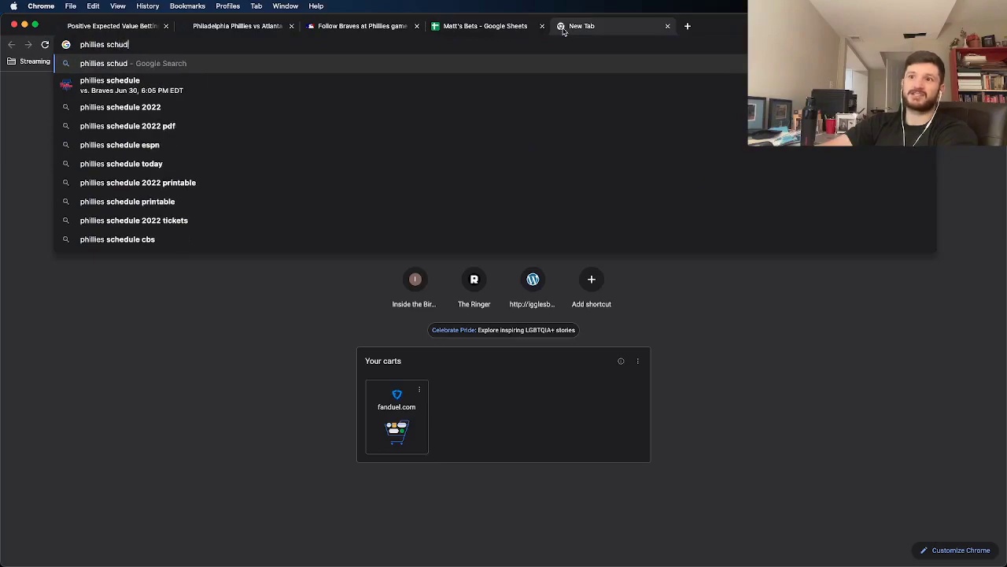
type("le")
key("Return")
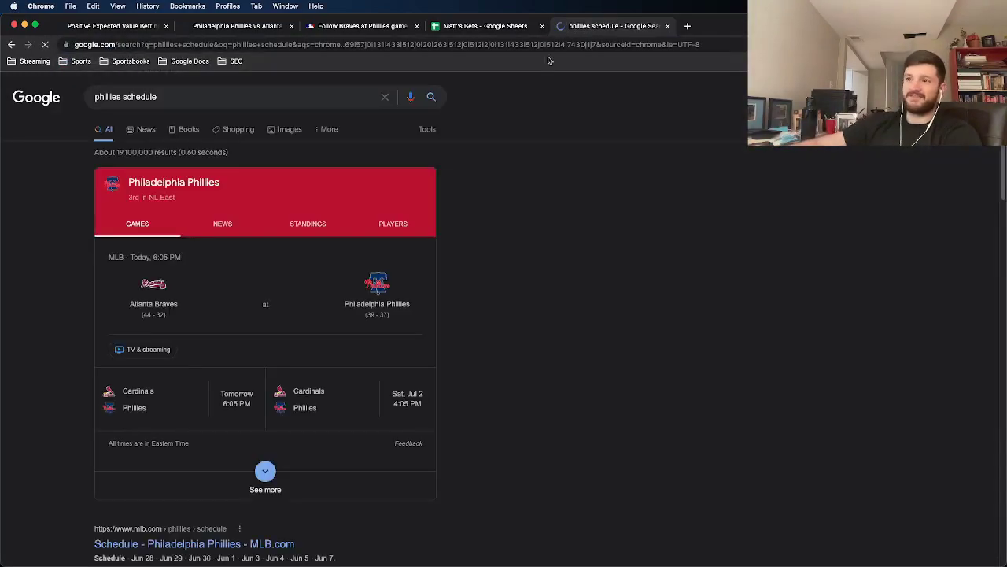
left_click(271, 474)
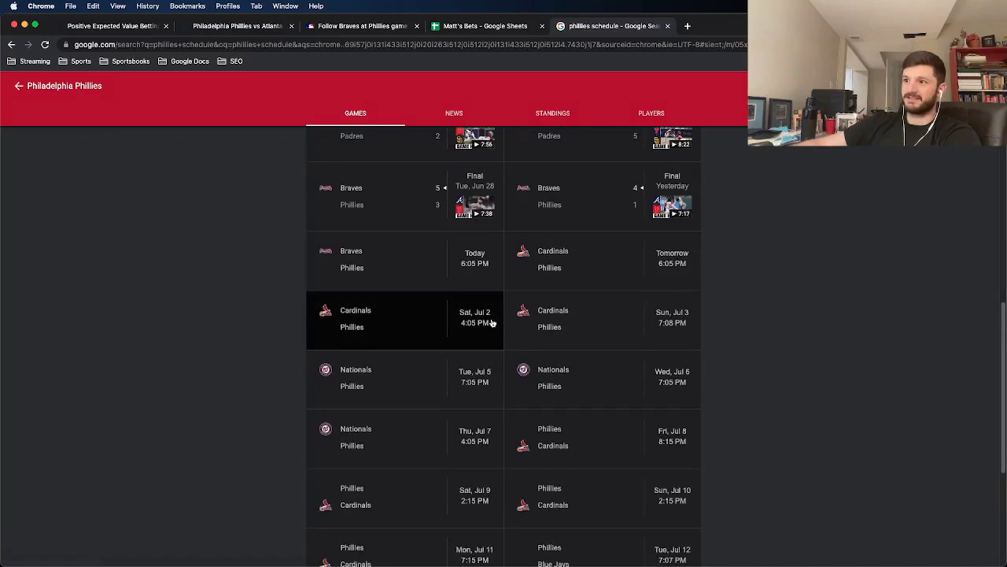
- Scroll through the Phillies schedule results, then close the search tab
scroll(602, 259, "up", 1)
scroll(610, 229, "up", 2)
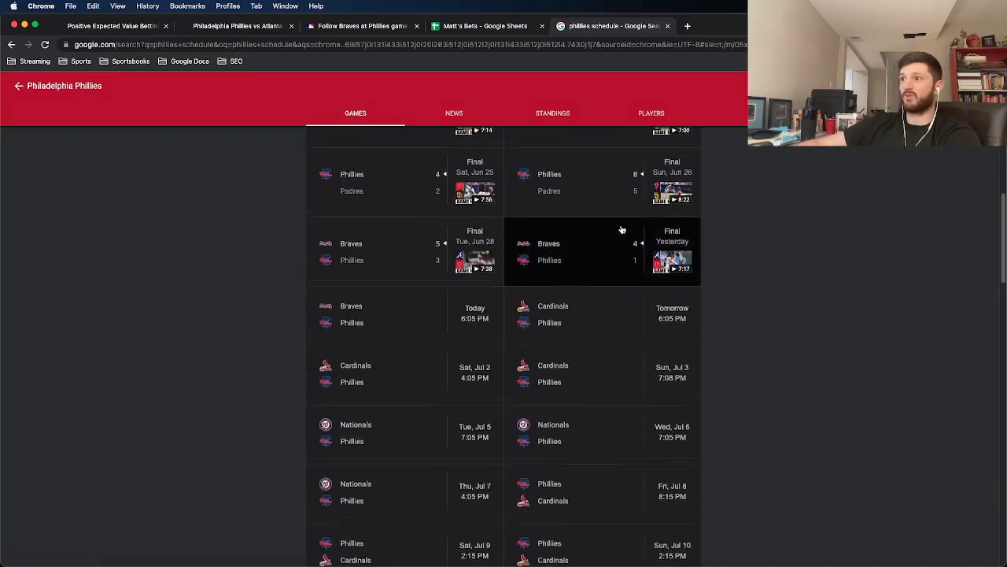
scroll(555, 224, "up", 1)
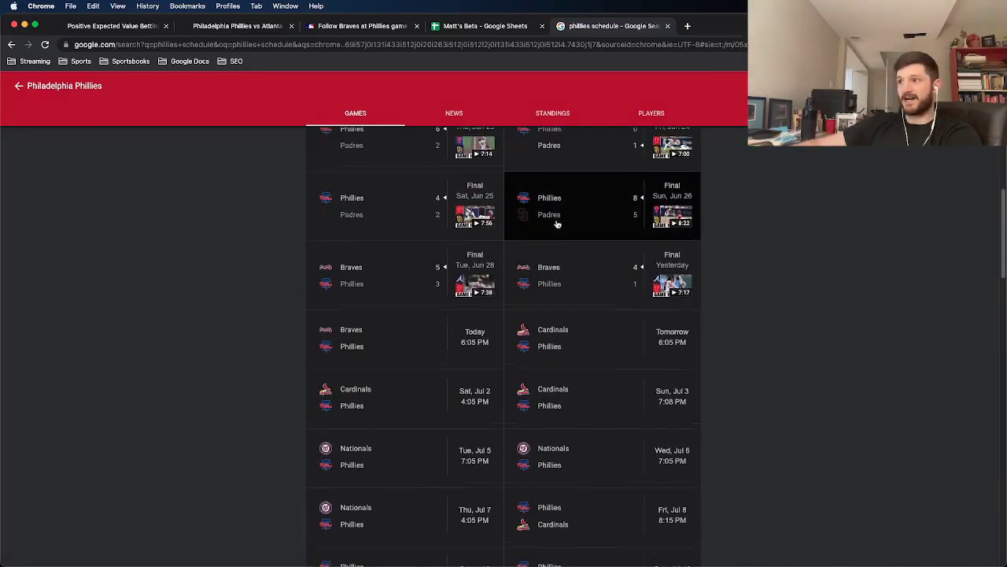
scroll(388, 222, "up", 1)
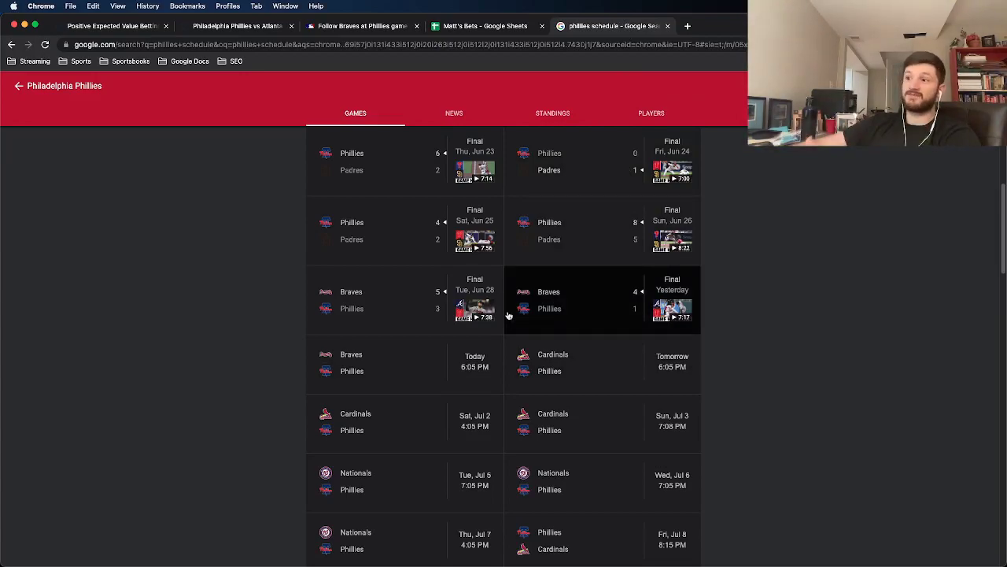
key("super+w")
left_click(338, 32)
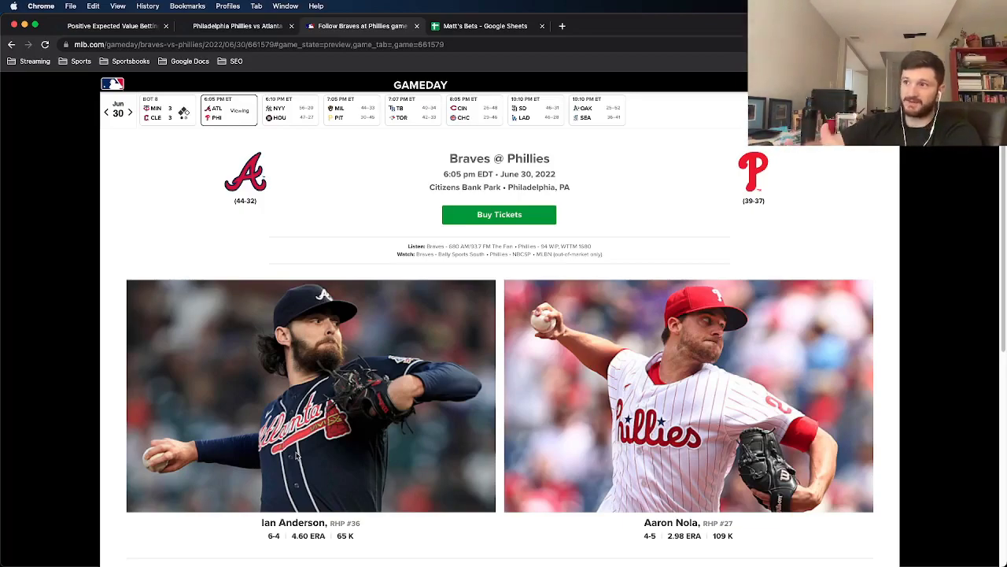
- Return to the OddsJam Phillies vs Atlanta first-half total runs odds page
left_click(202, 30)
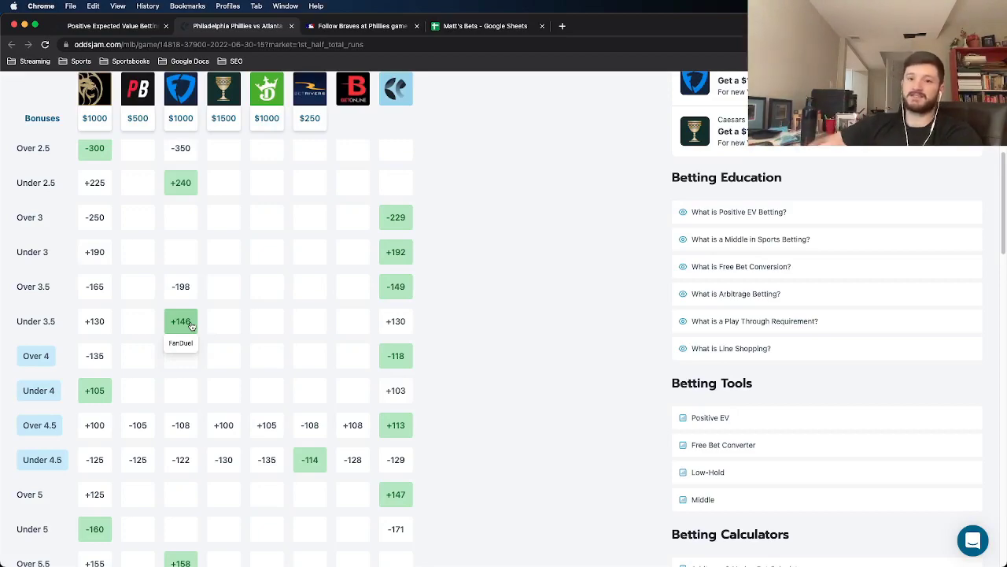
- Open the Kelly calculator for Phillies vs Braves Under 3.5, showing $60.22 at 2.41% of bankroll
left_click(129, 32)
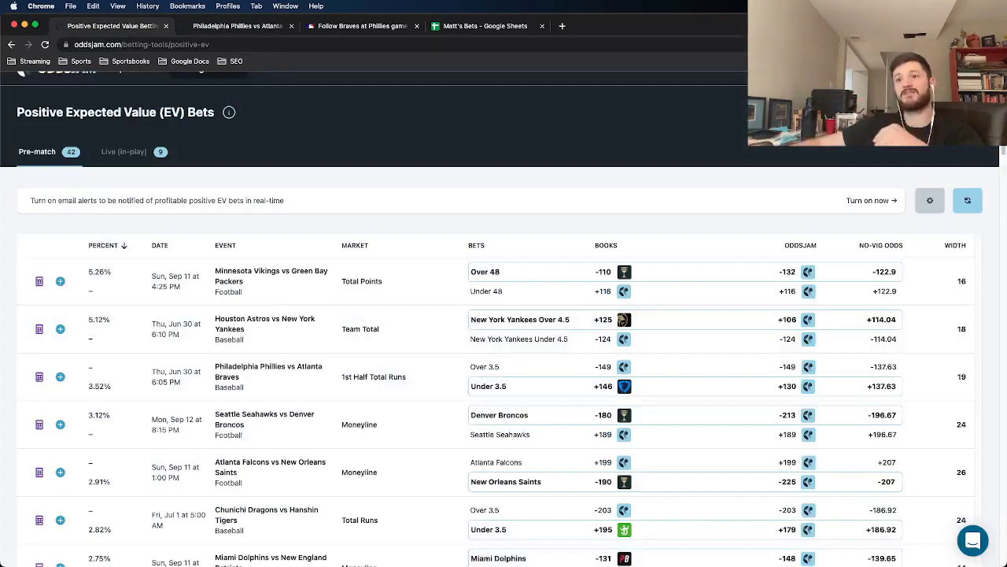
left_click(39, 379)
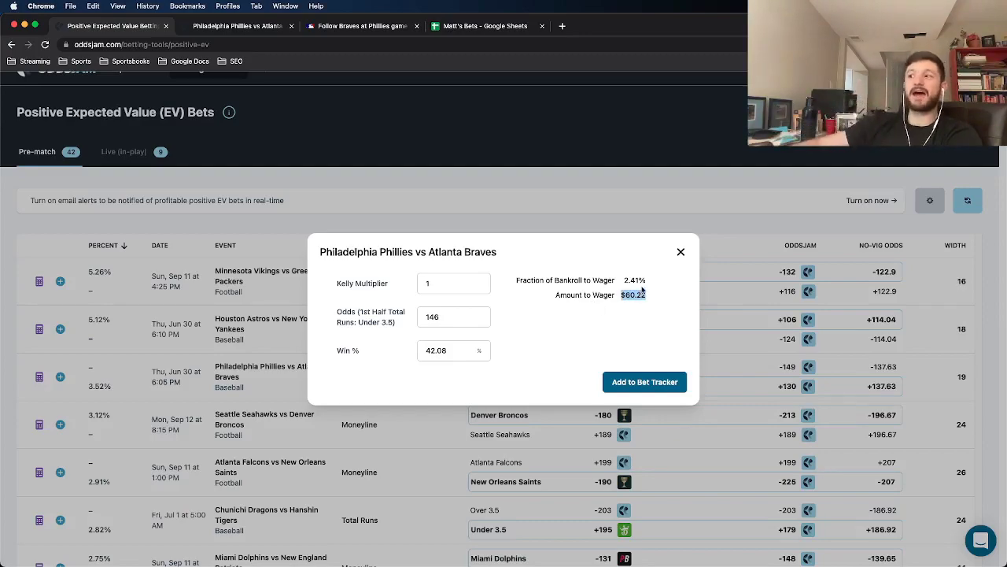
left_click_drag(646, 281, 623, 280)
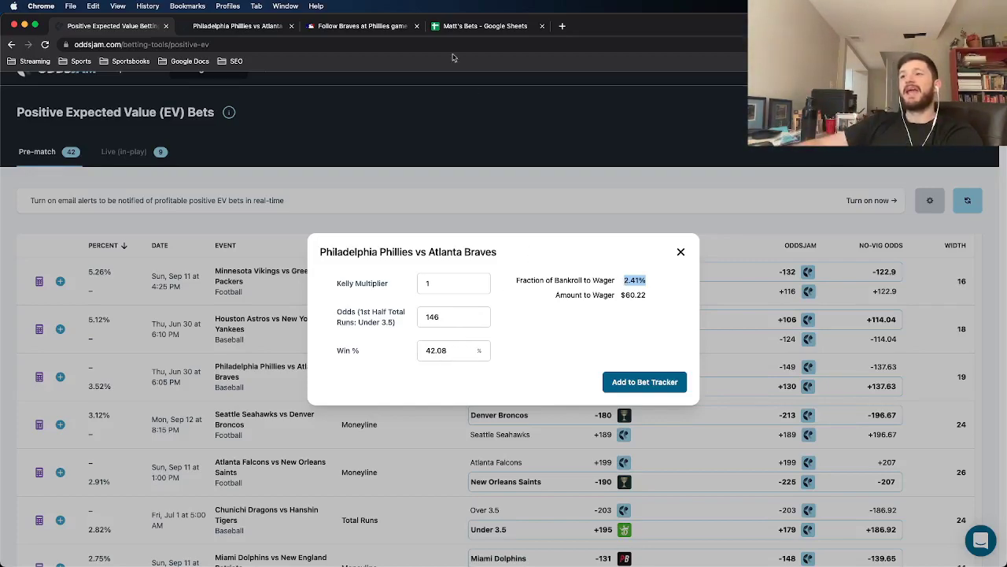
- Fill row 152 with Phillies/Braves U, 1st Half, wager 60 and odds 154
left_click(456, 26)
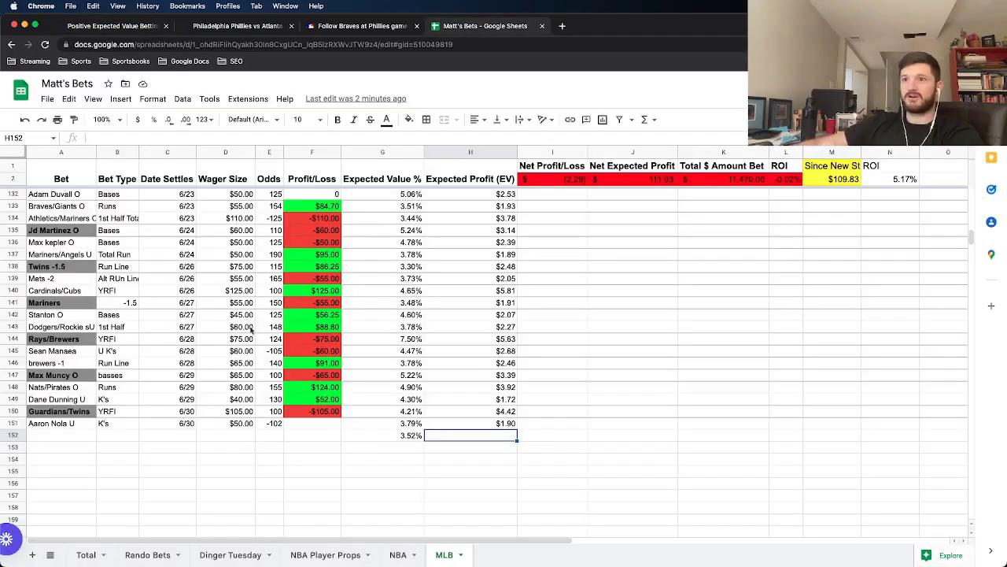
left_click(71, 437)
type("Ph")
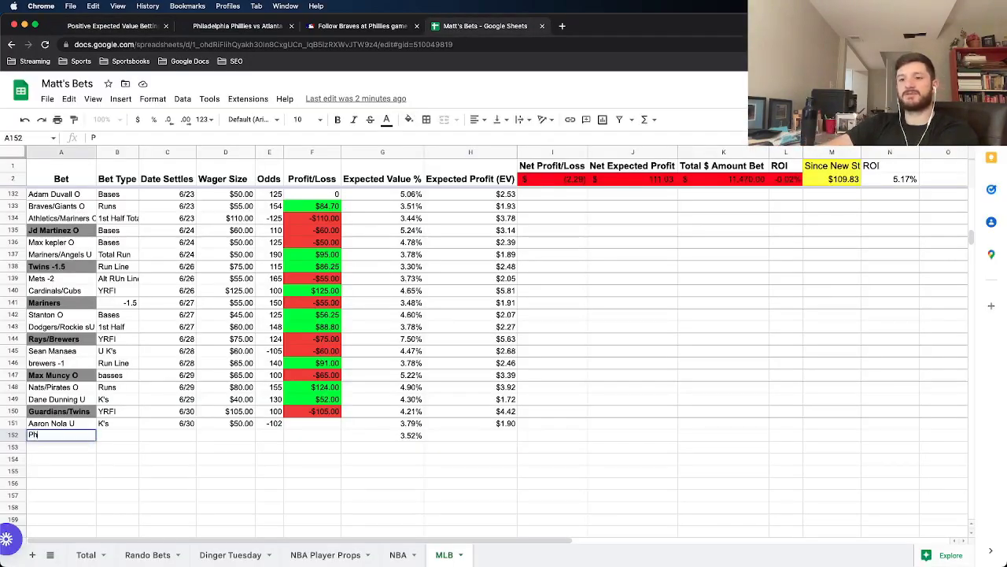
type("illies/Brav")
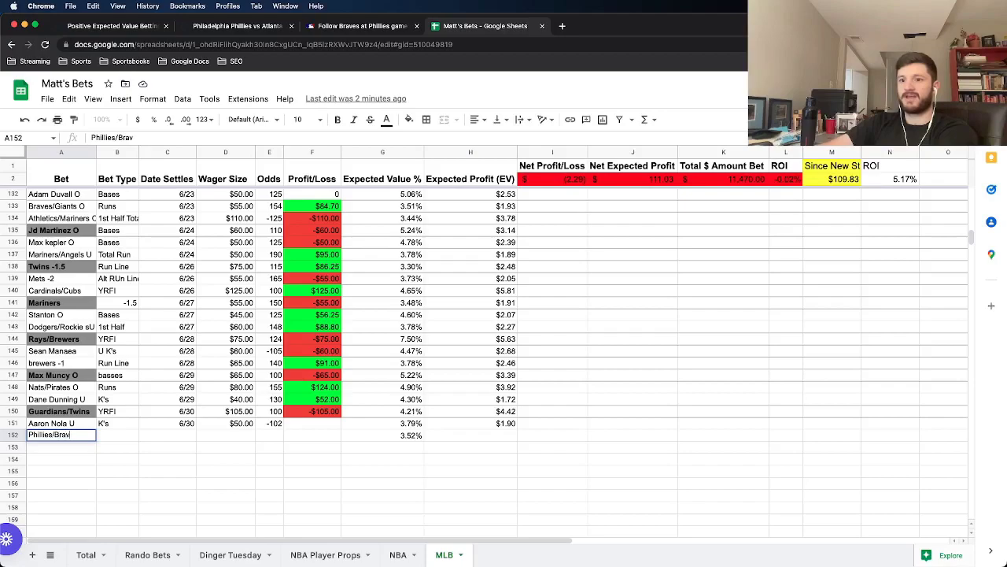
type("es U")
key("Tab")
type("1st Ha")
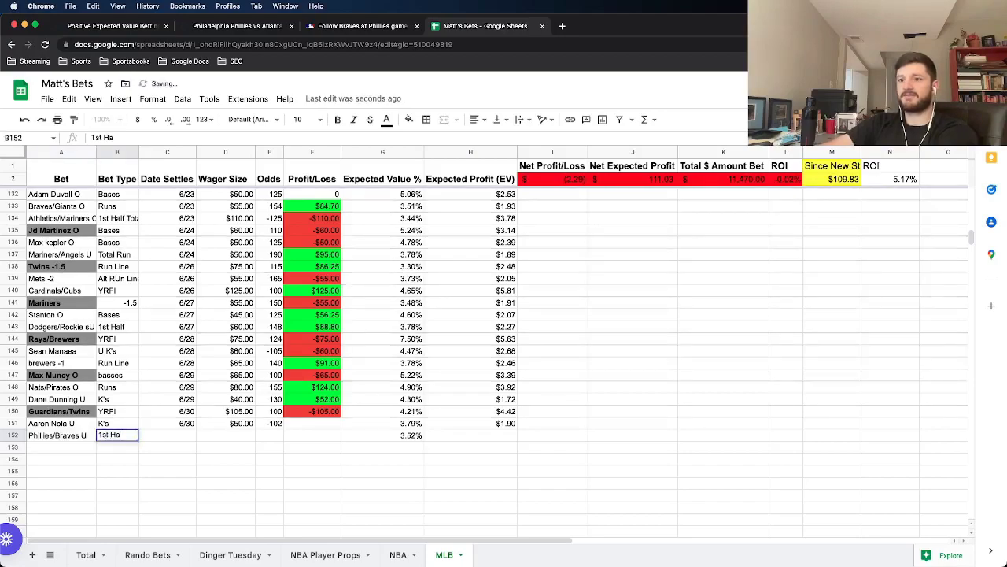
type("lf")
key("Tab")
key("Tab")
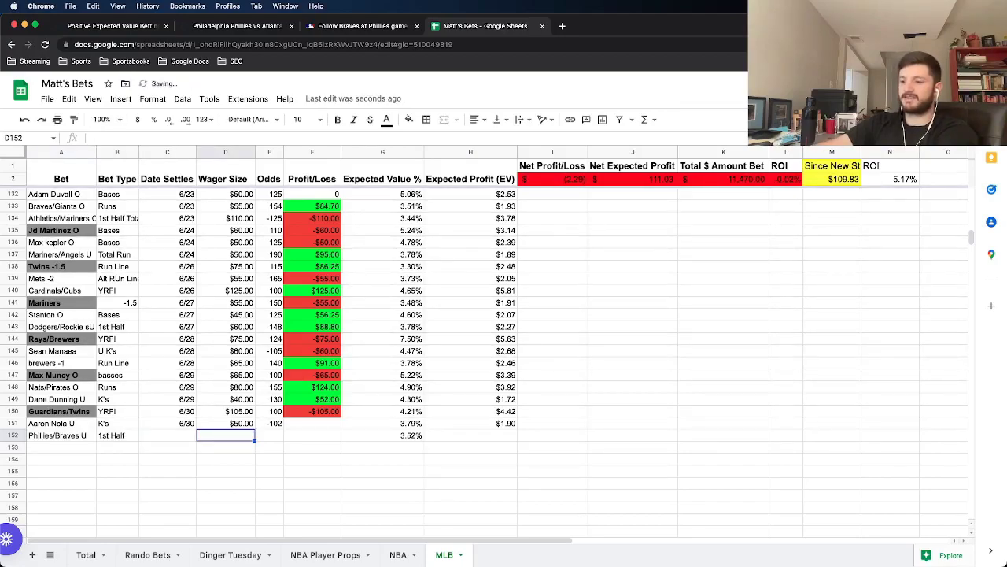
type("60")
key("Tab")
type("154")
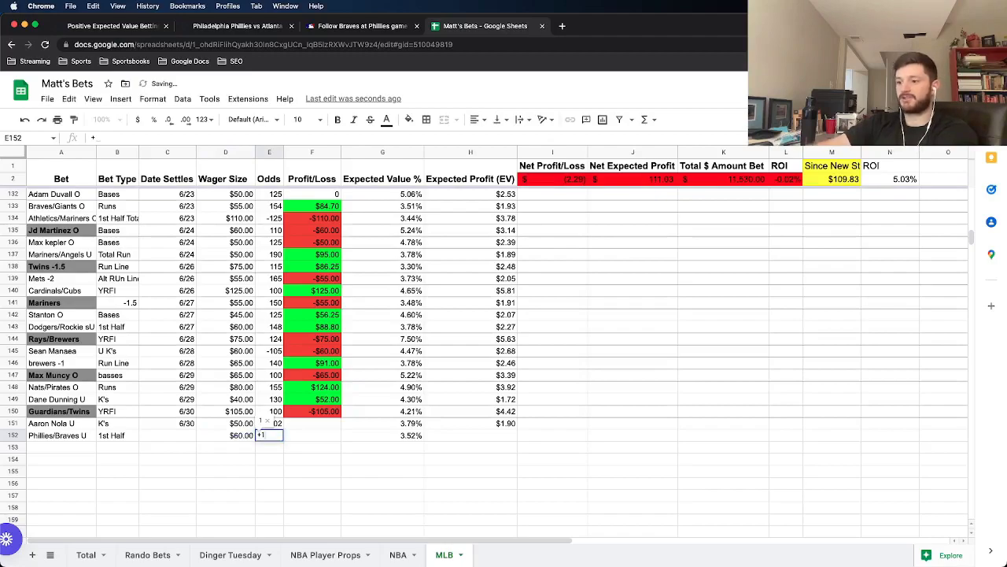
key("Tab")
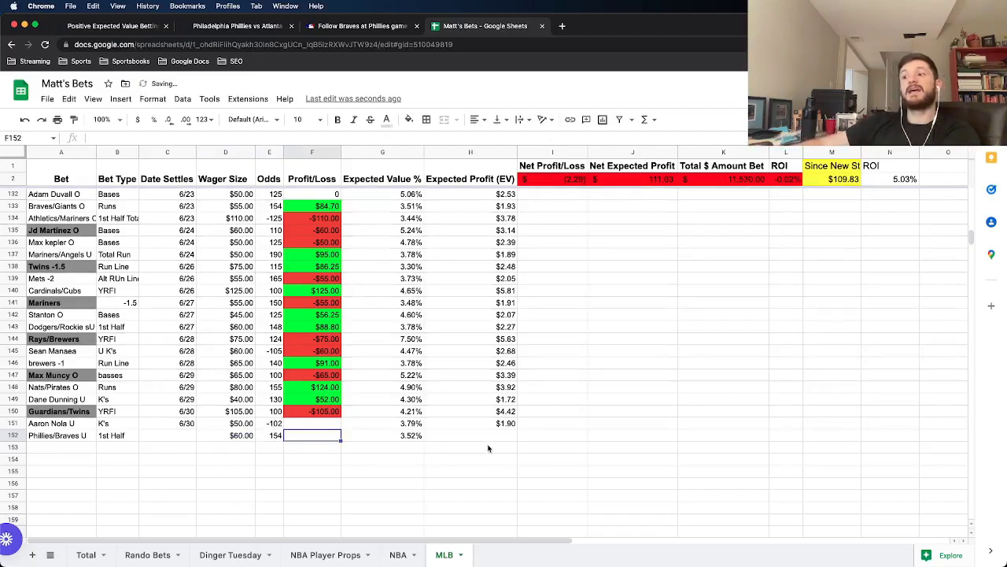
- Verify the new row's values and paste H151's expected profit formula into H152
left_click(399, 437)
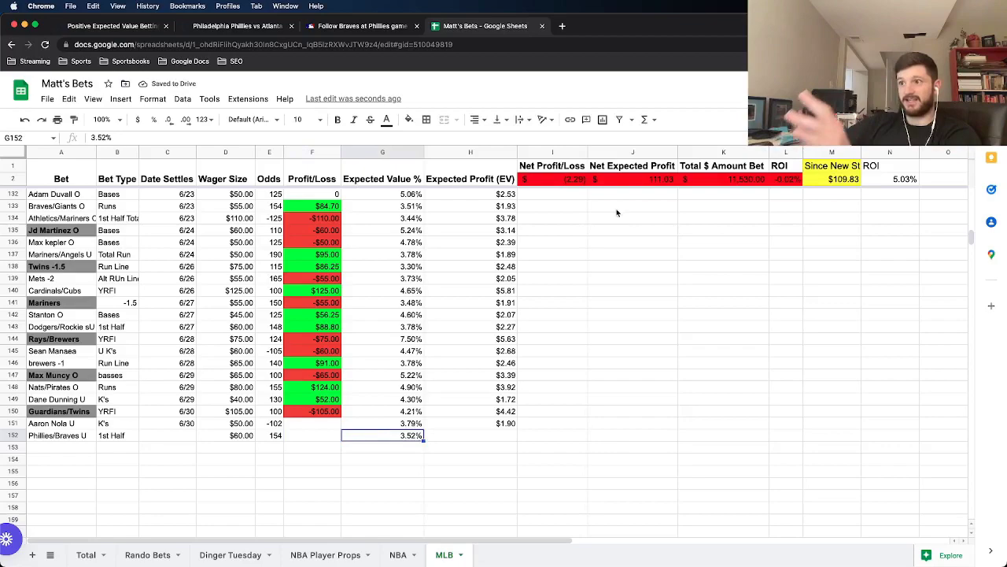
left_click(641, 181)
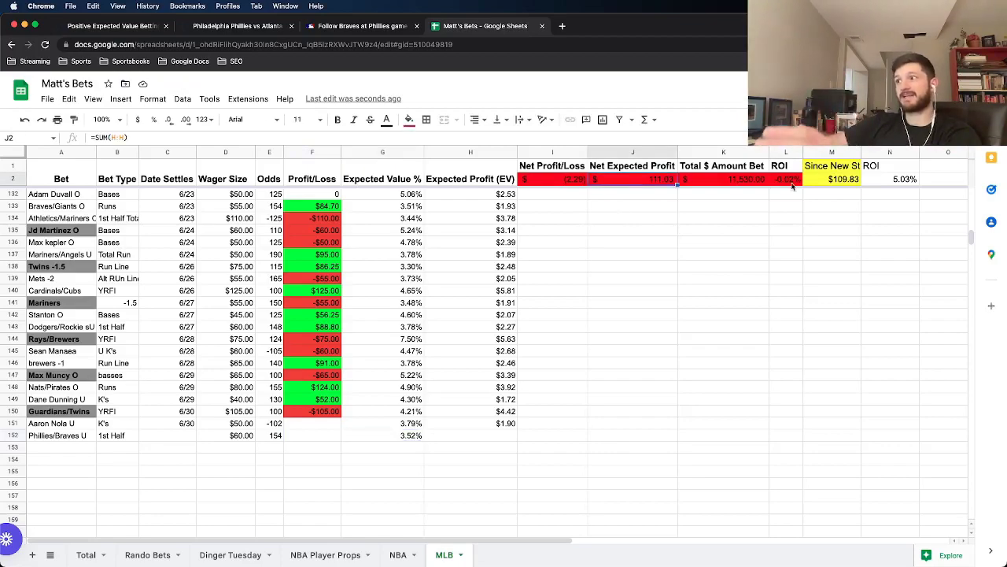
left_click(496, 412)
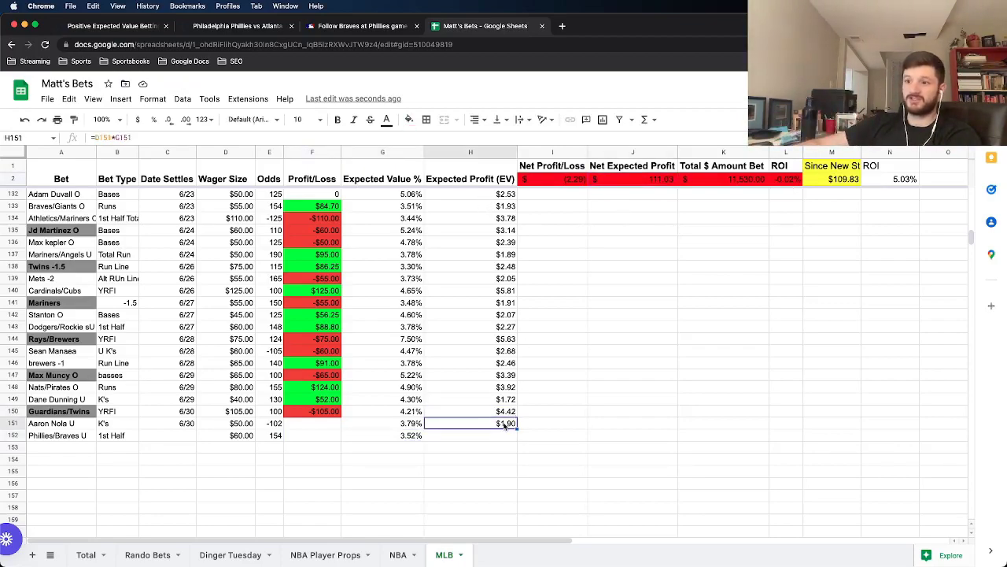
left_click(506, 425)
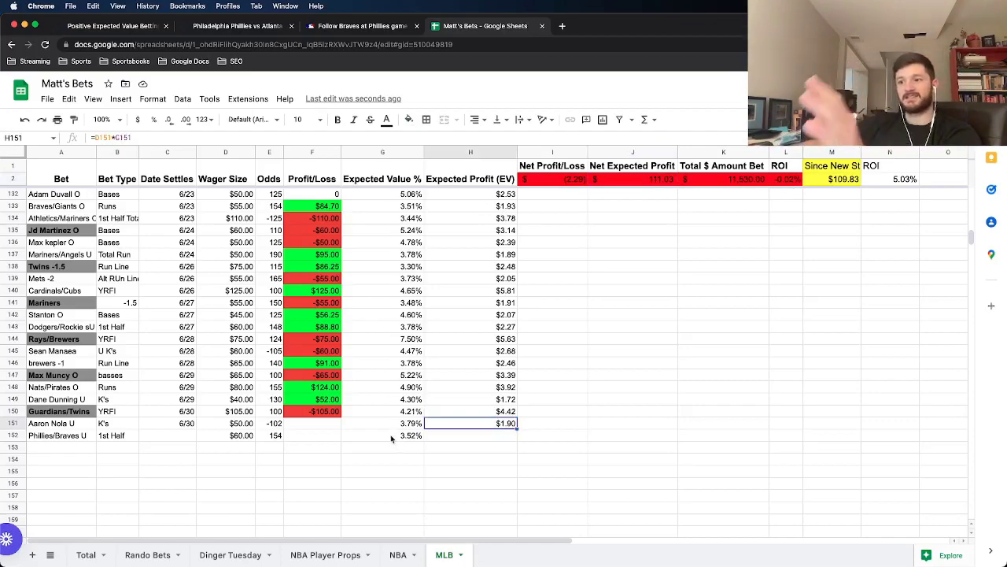
left_click(236, 438)
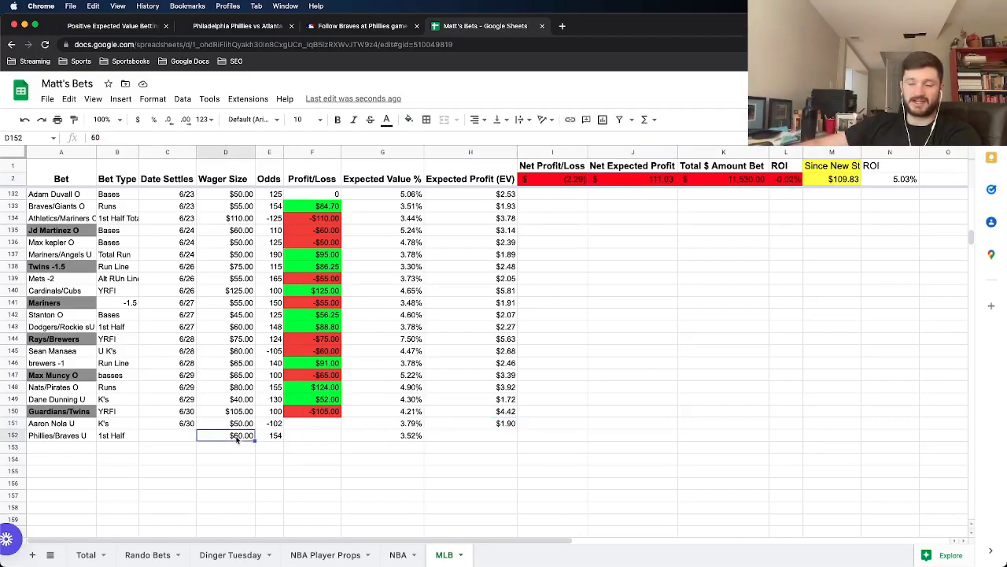
left_click(410, 435)
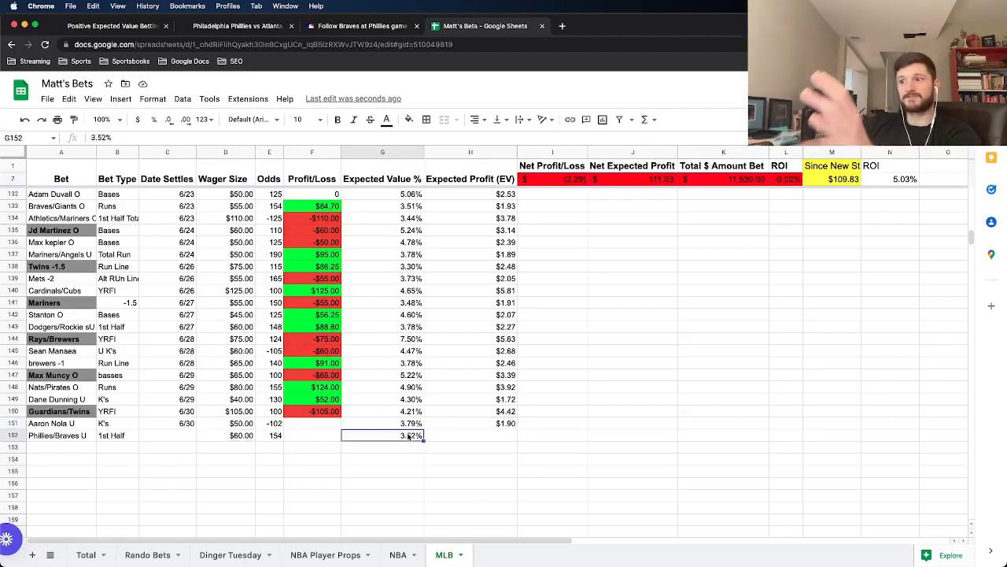
left_click(505, 426)
left_click(507, 435)
key("ctrl+v")
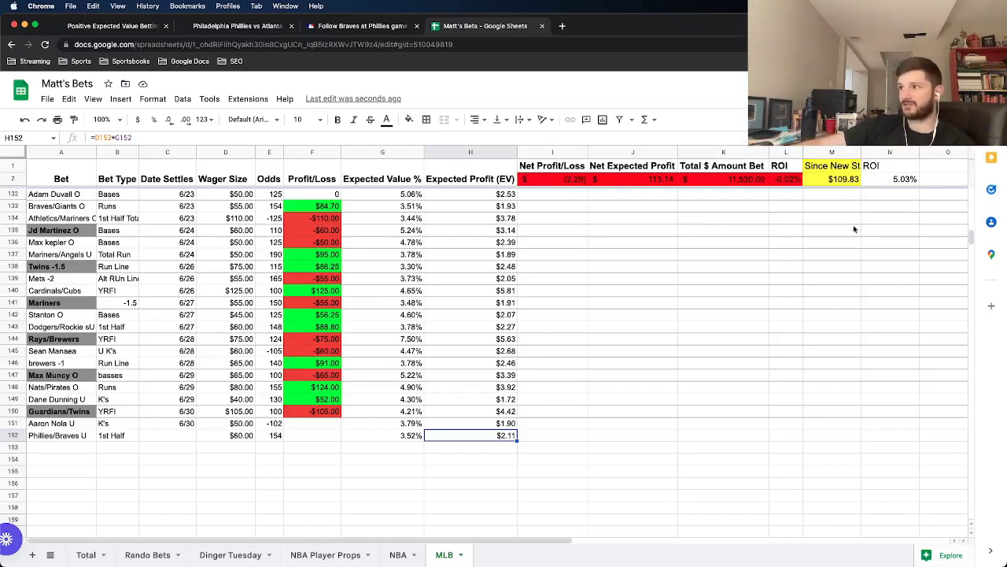
- Review the profit/loss formula in F150
left_click(307, 415)
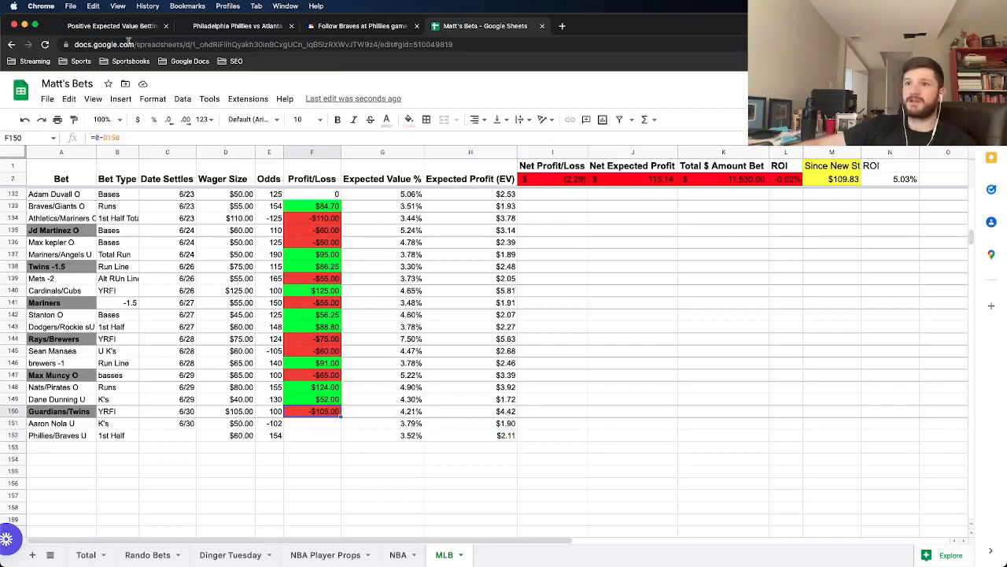
- Add the FanDuel Under 3.5 bet at 146 to OddsJam's tracker with a $60 stake and save
left_click(106, 26)
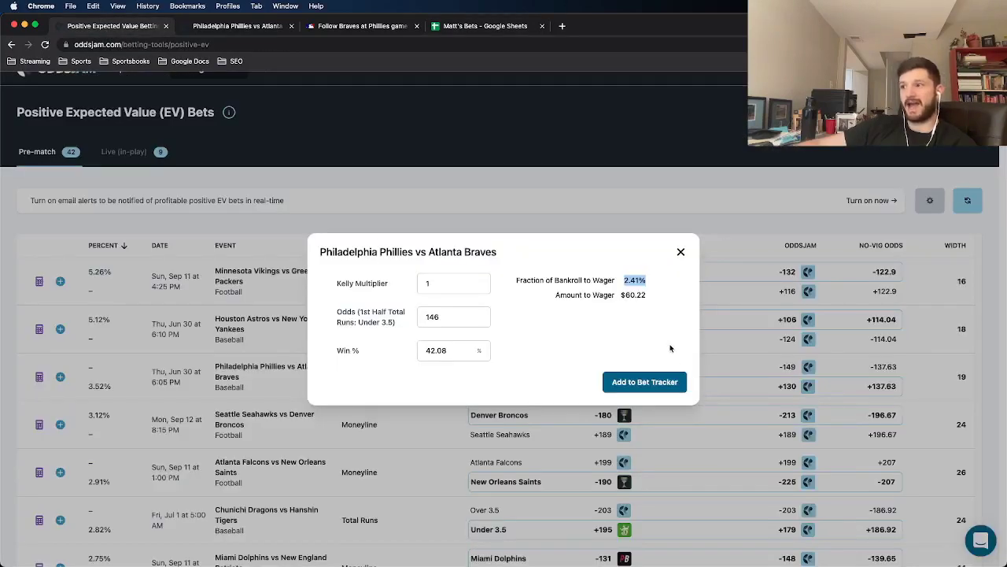
left_click(652, 385)
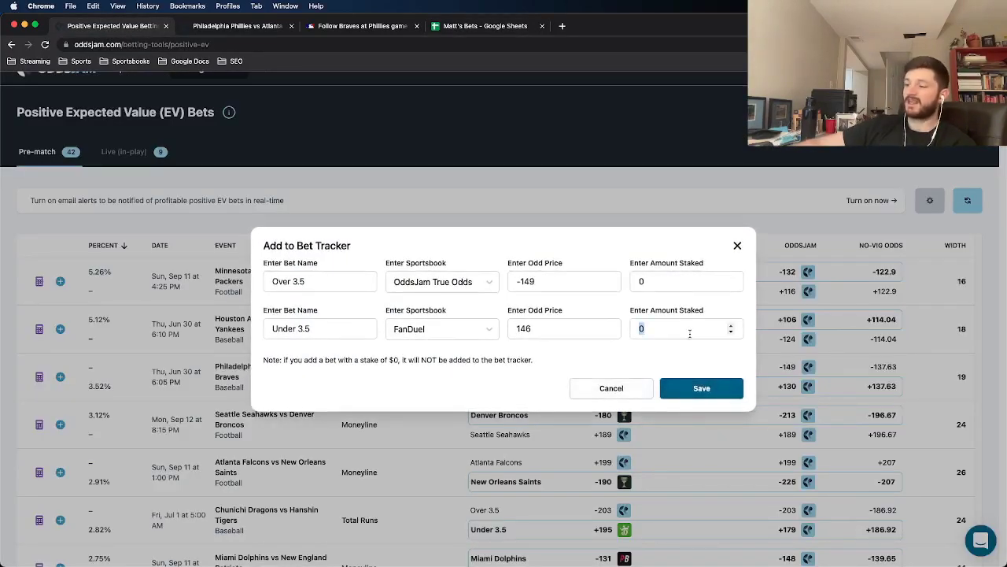
type("60")
left_click(722, 386)
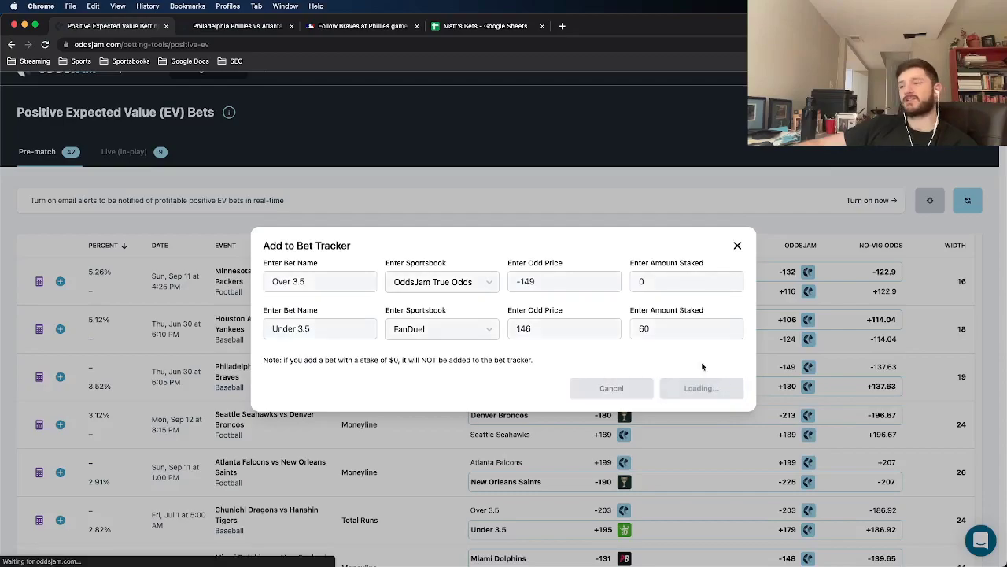